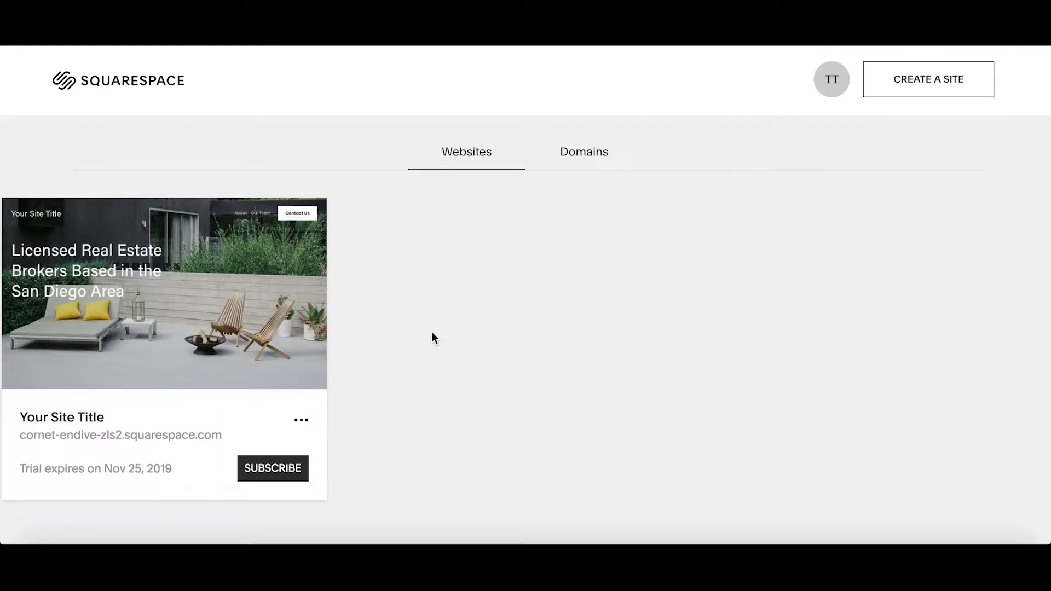
Step: After checking the site's plan details, open the real estate site and enter Home page editing
click(299, 421)
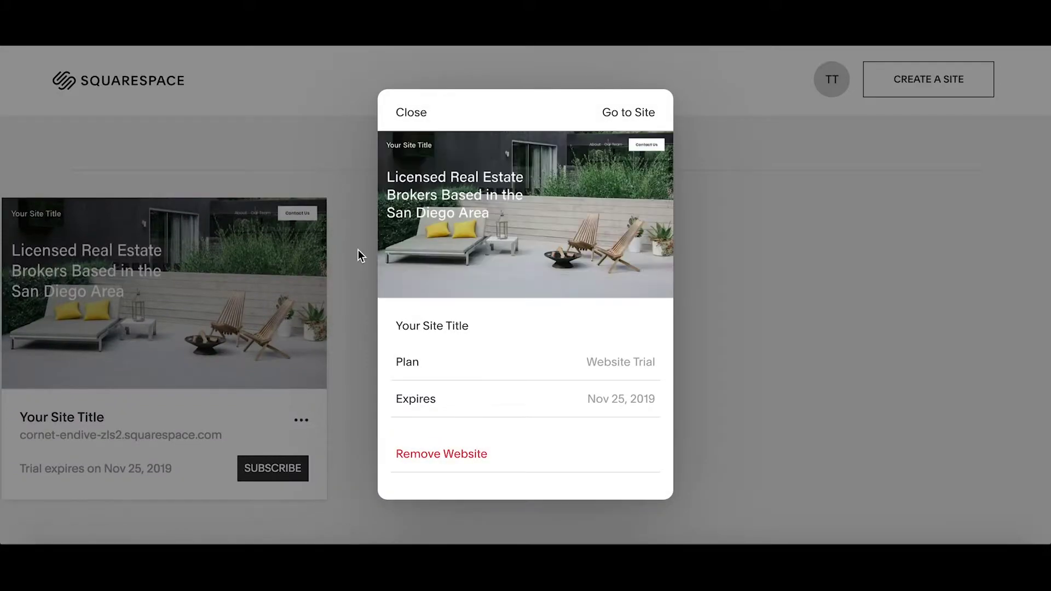
click(338, 351)
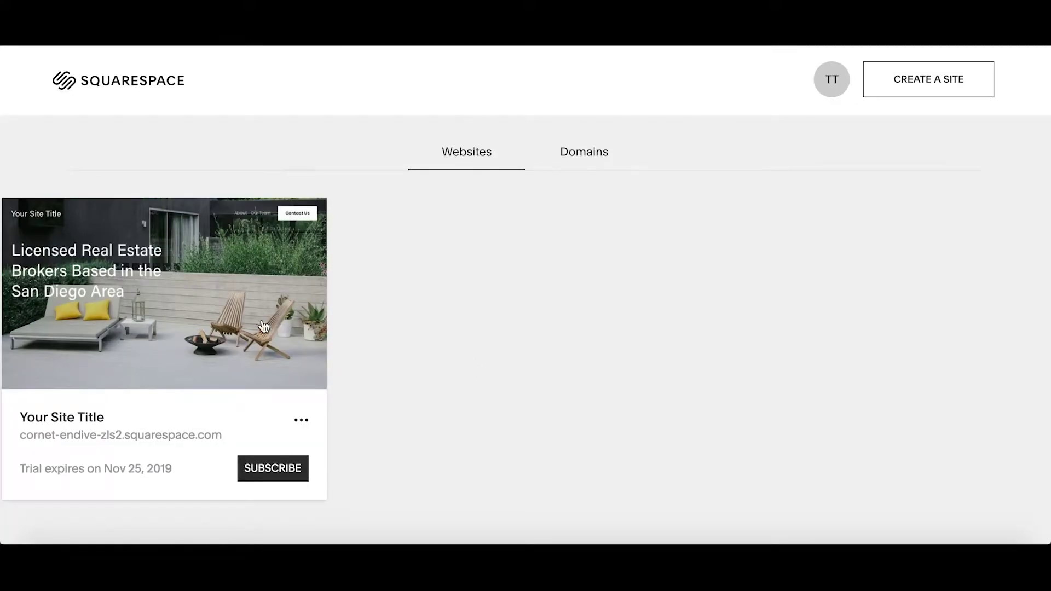
click(231, 324)
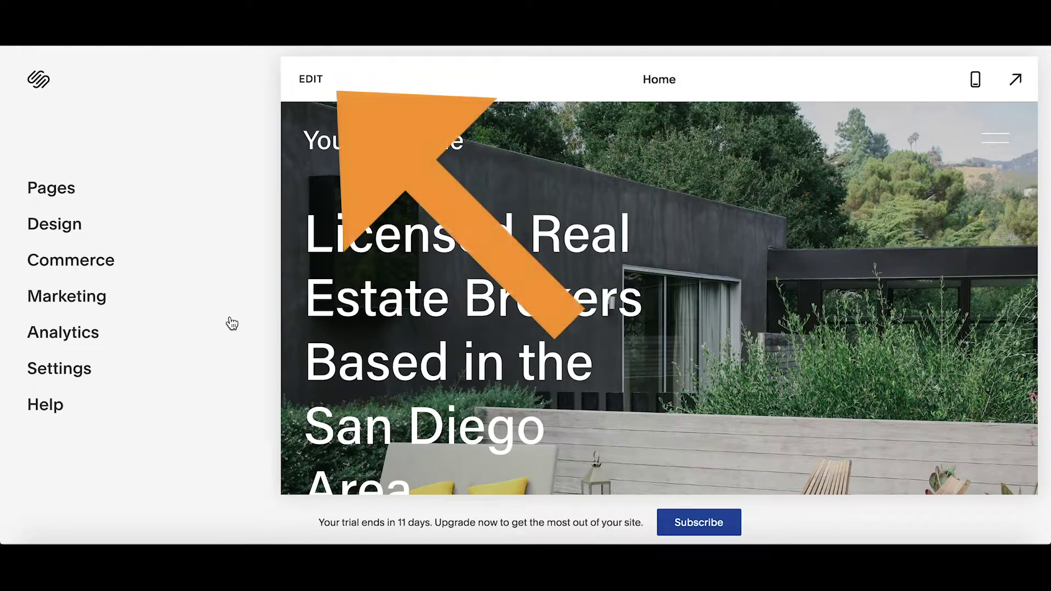
click(311, 80)
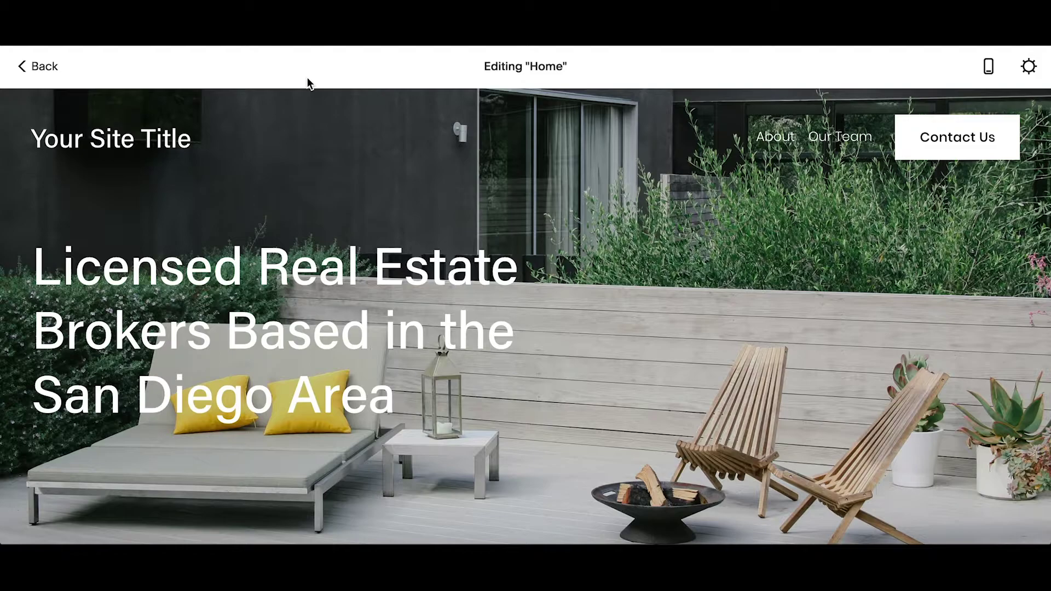
scroll(572, 244, down, 2)
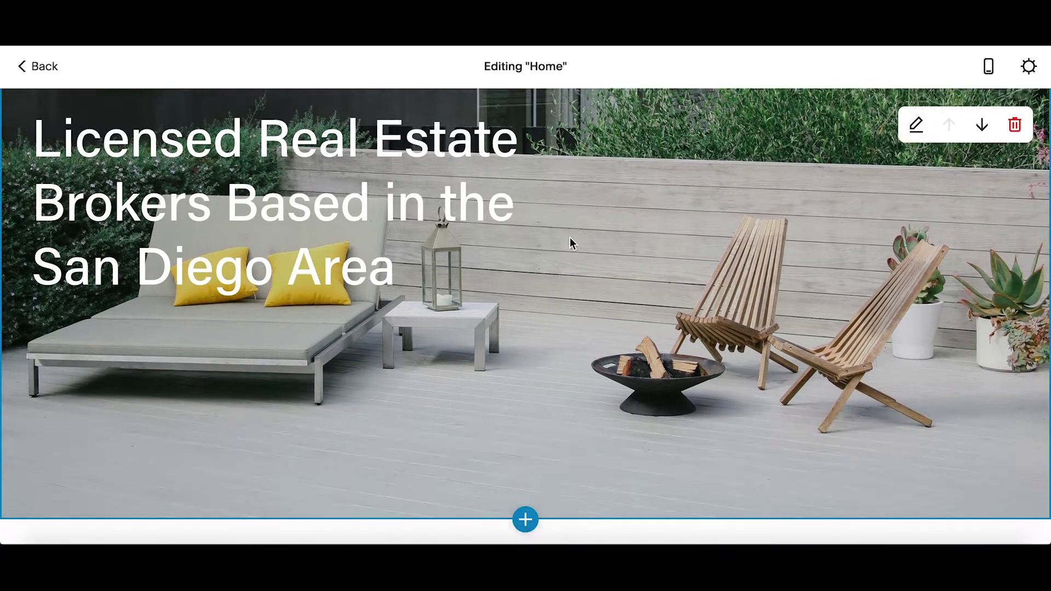
scroll(570, 239, down, 3)
scroll(570, 238, down, 4)
scroll(570, 239, down, 4)
scroll(570, 238, down, 4)
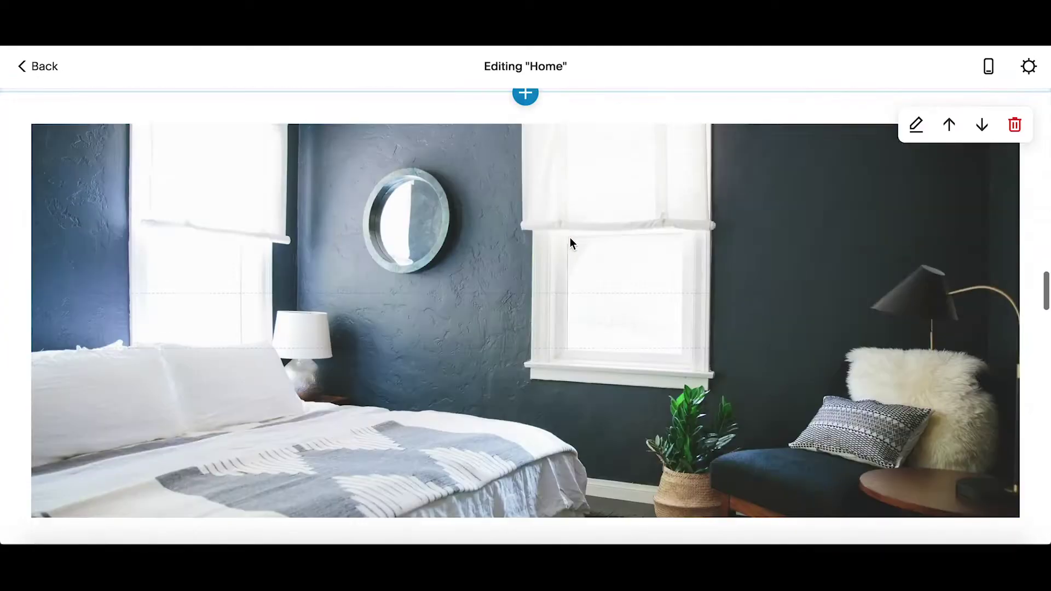
scroll(570, 239, down, 4)
scroll(570, 239, down, 4)
scroll(570, 239, down, 4)
scroll(570, 239, down, 4)
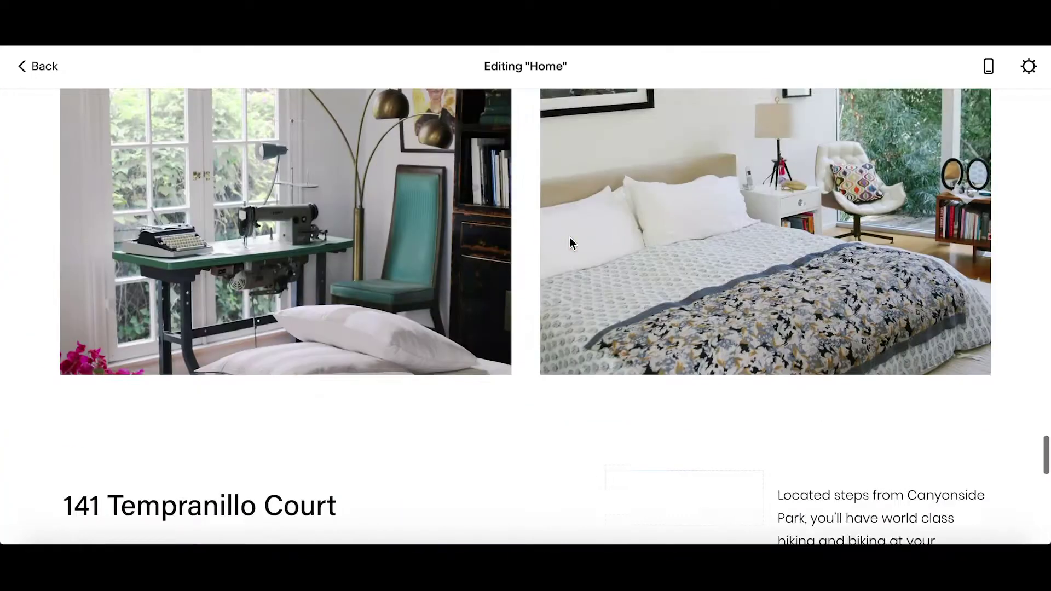
scroll(570, 239, down, 4)
scroll(570, 236, down, 4)
scroll(570, 237, down, 1)
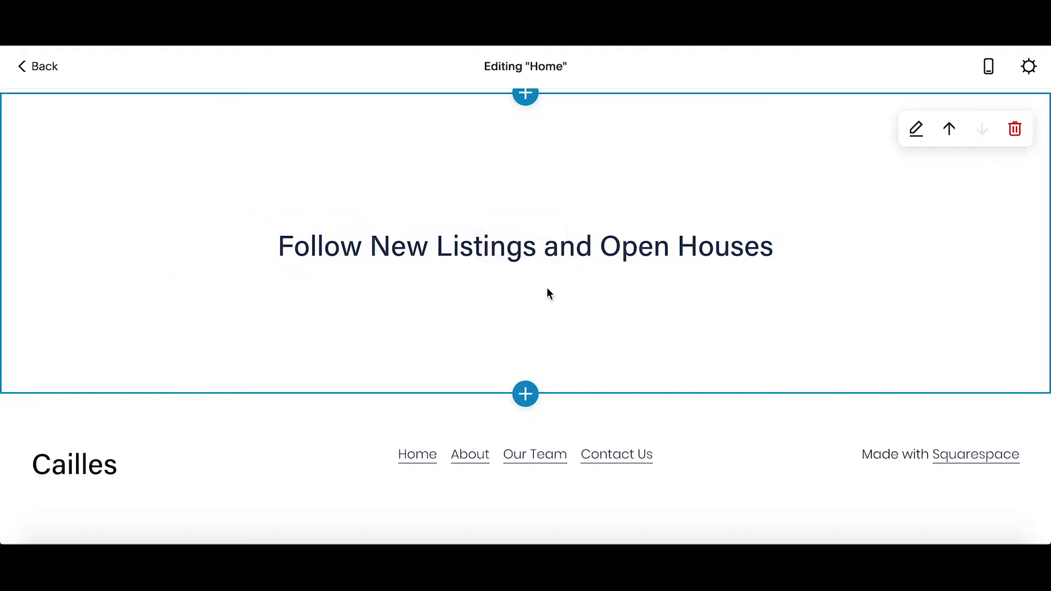
Step: Insert an Embed block under 'Follow New Listings' and copy Indition's Contact Us Form embed code
click(145, 279)
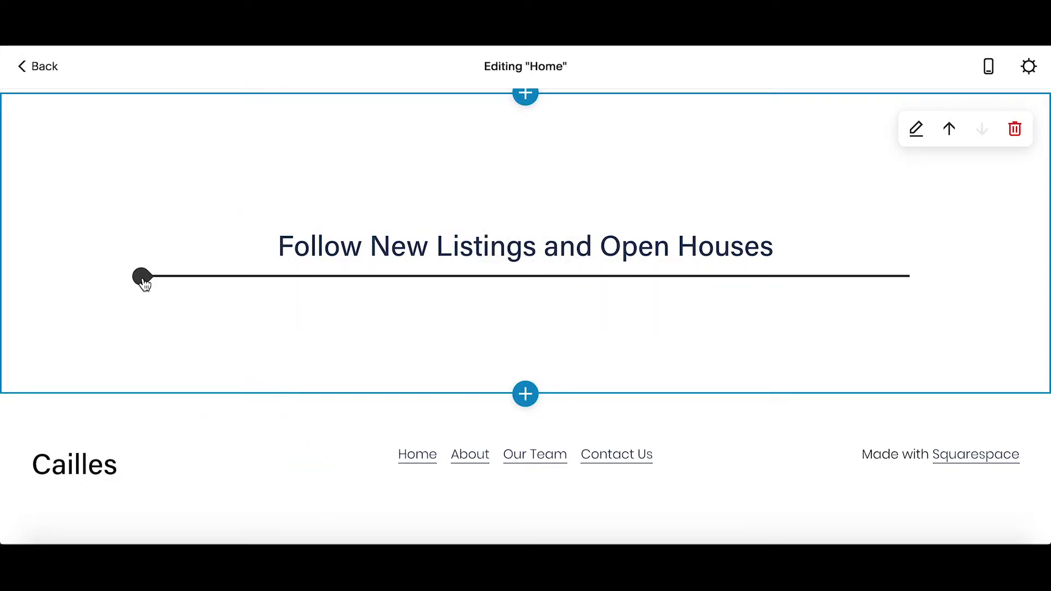
click(142, 279)
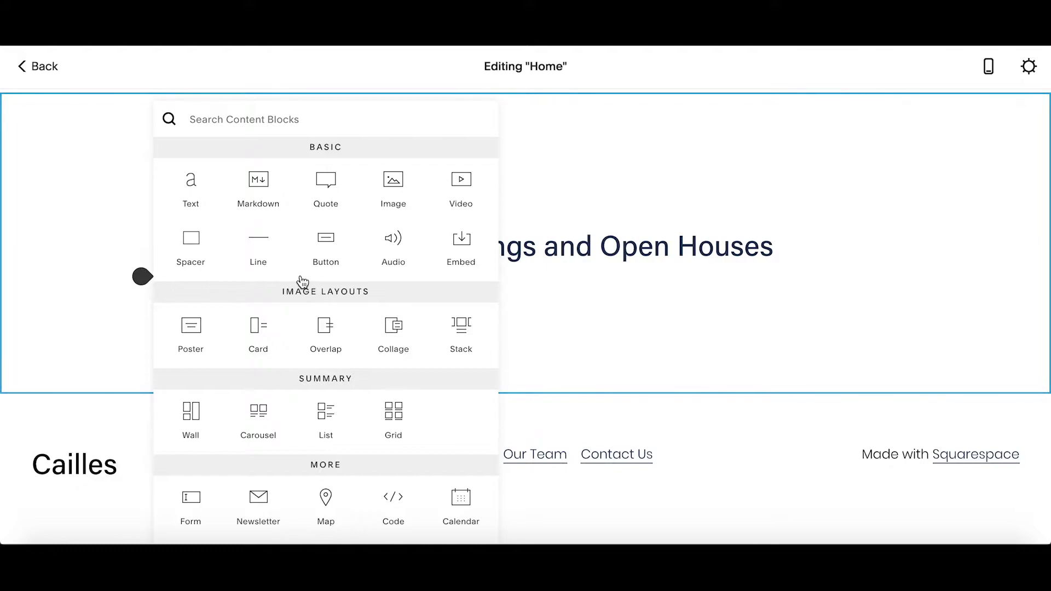
click(458, 239)
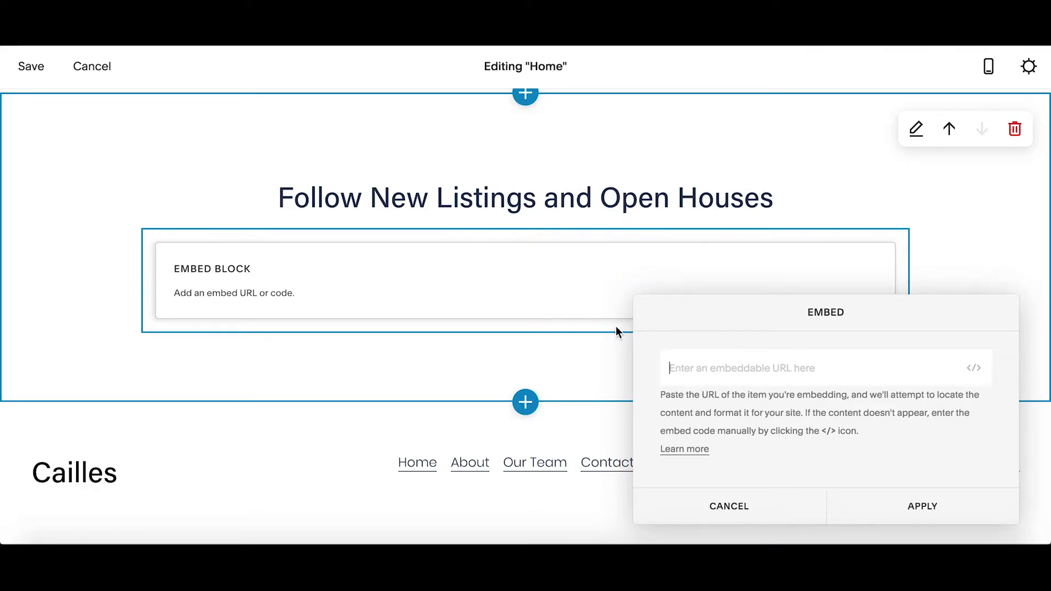
click(975, 368)
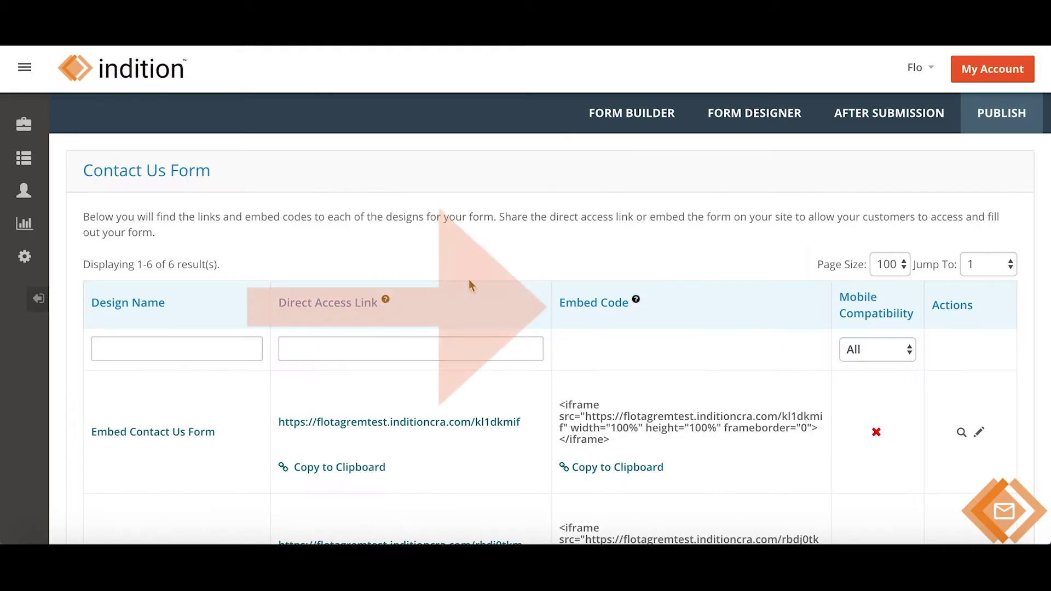
click(609, 470)
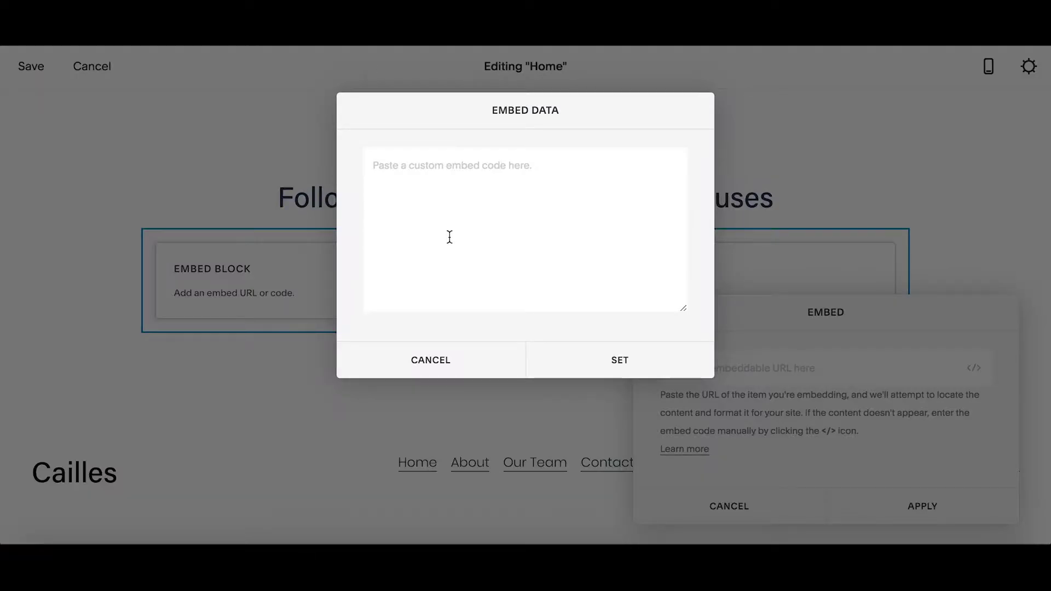
Step: Paste the Indition iframe code into Embed Data, apply it, and reopen the block's embed code
key(ctrl+v)
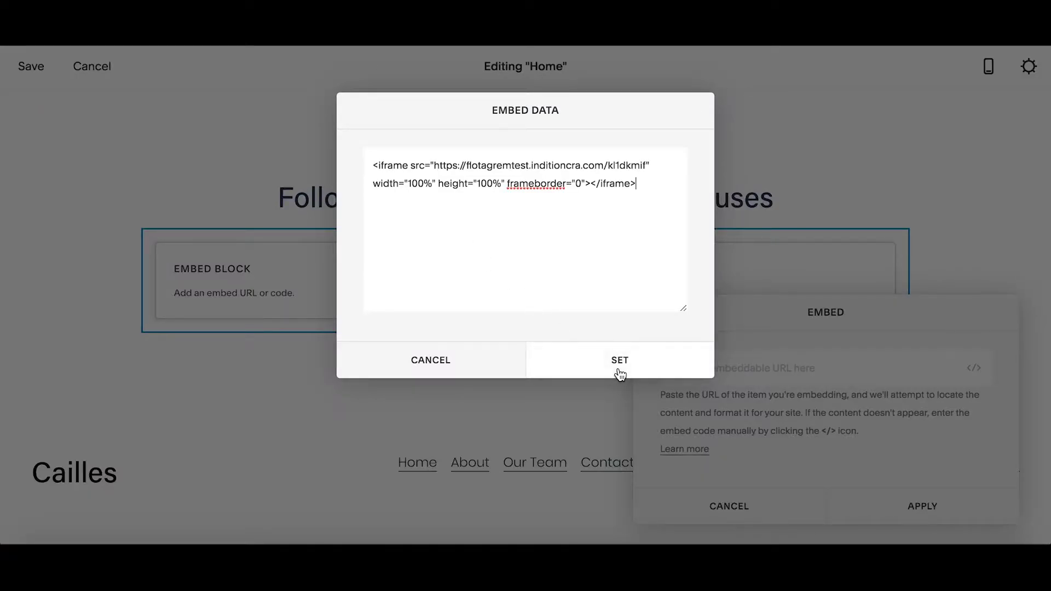
click(620, 363)
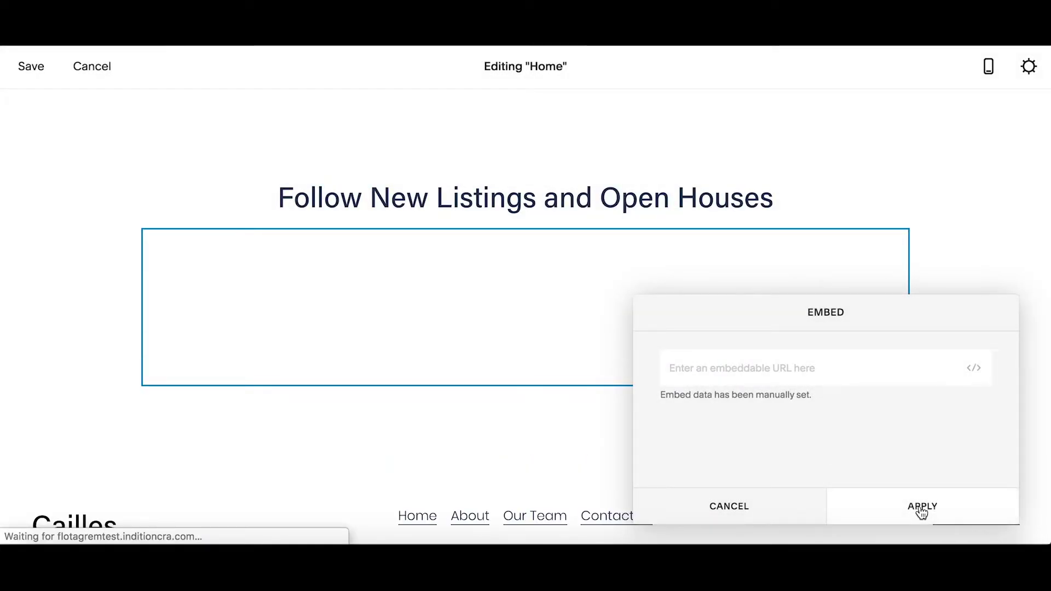
click(920, 508)
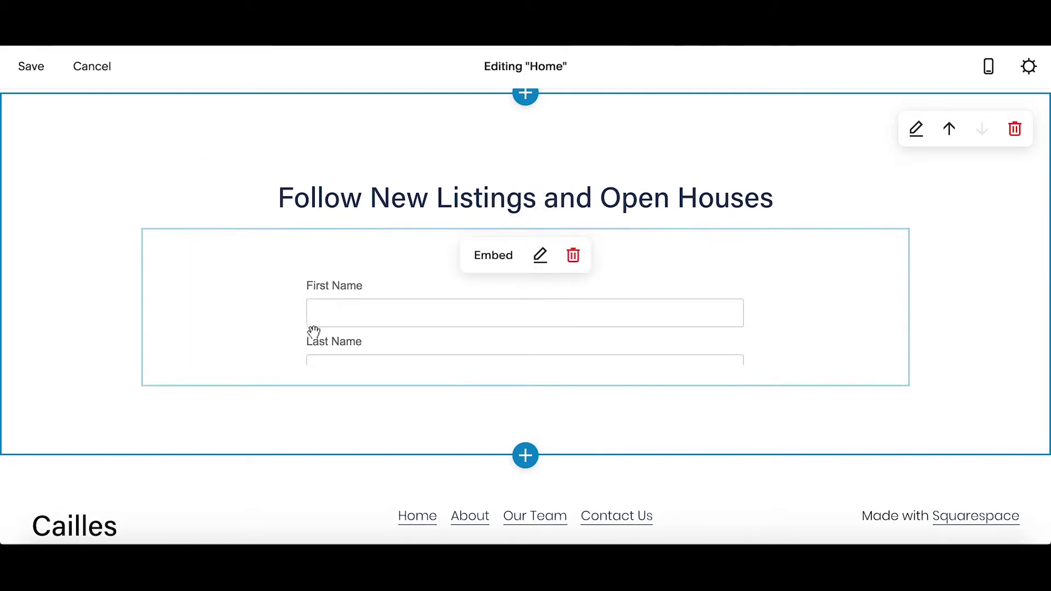
mouse_move(489, 329)
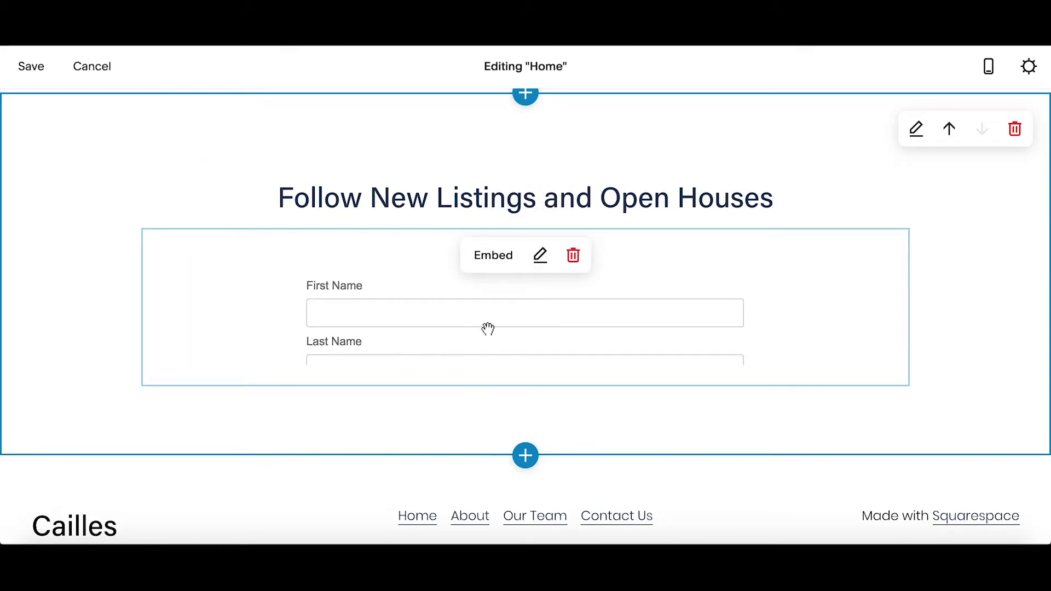
click(541, 255)
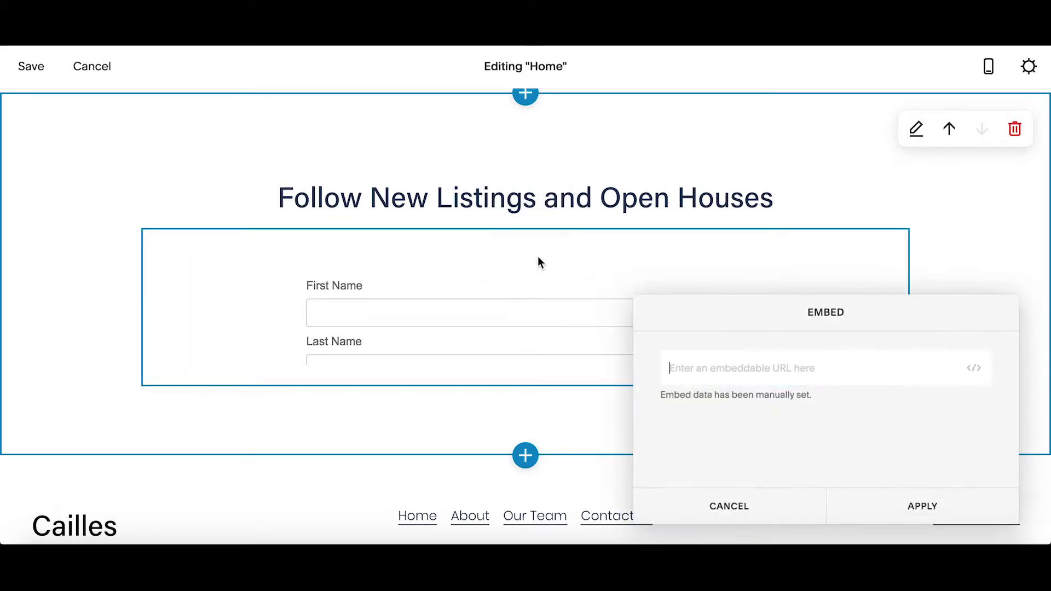
click(974, 370)
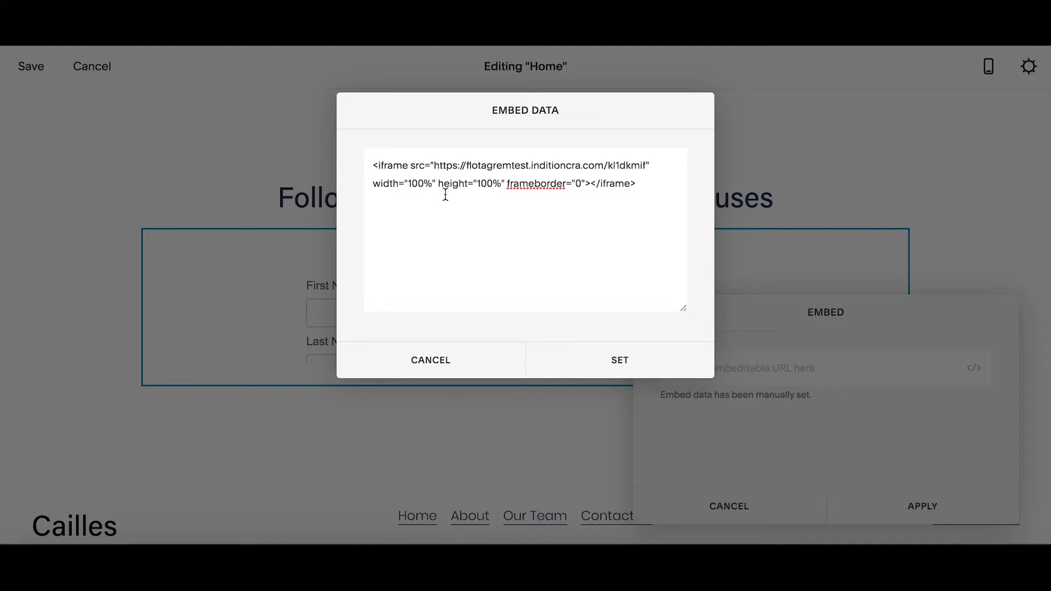
Step: Change the iframe height from 100% to 400px and apply the updated embed code
drag(438, 183, 504, 183)
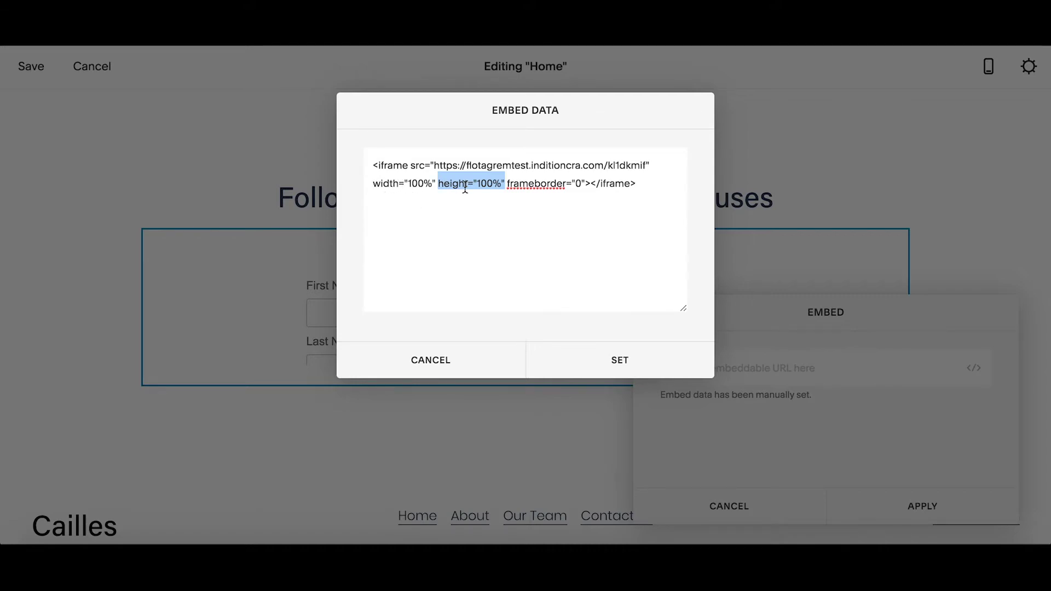
click(485, 179)
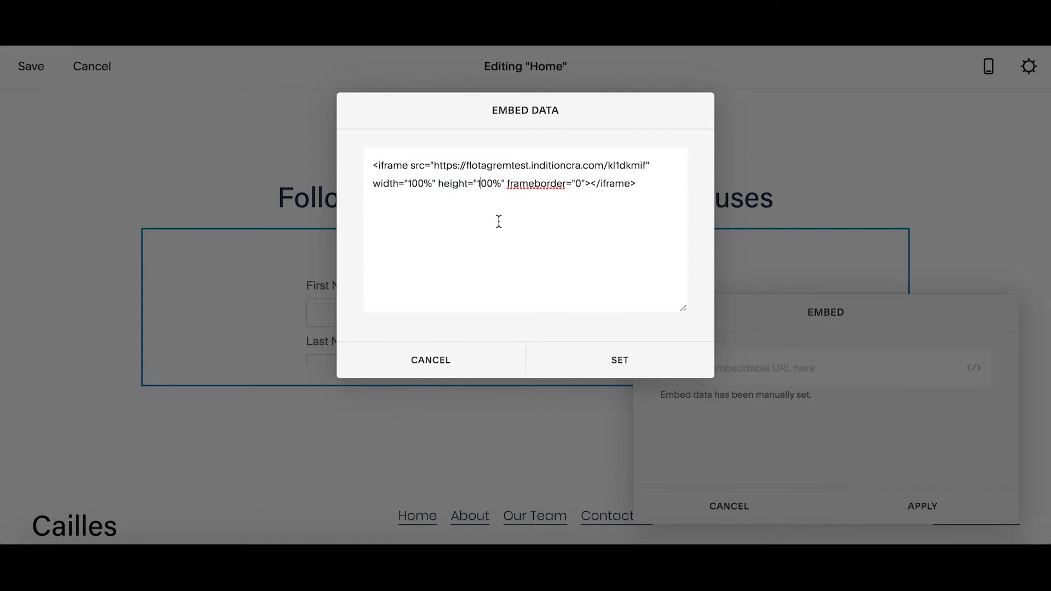
key(BackSpace)
text(4)
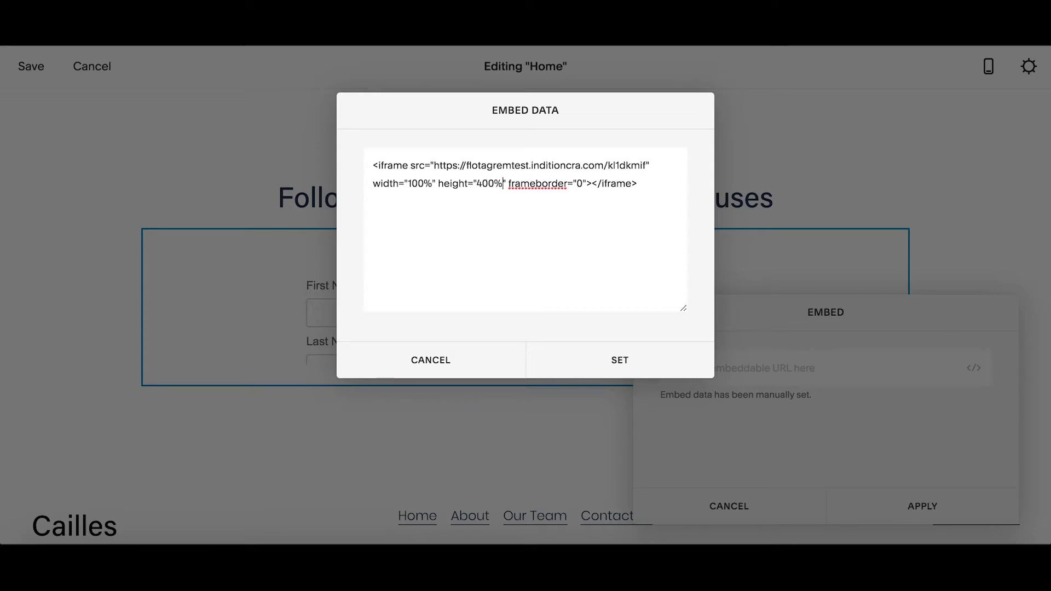
key(BackSpace)
text(px)
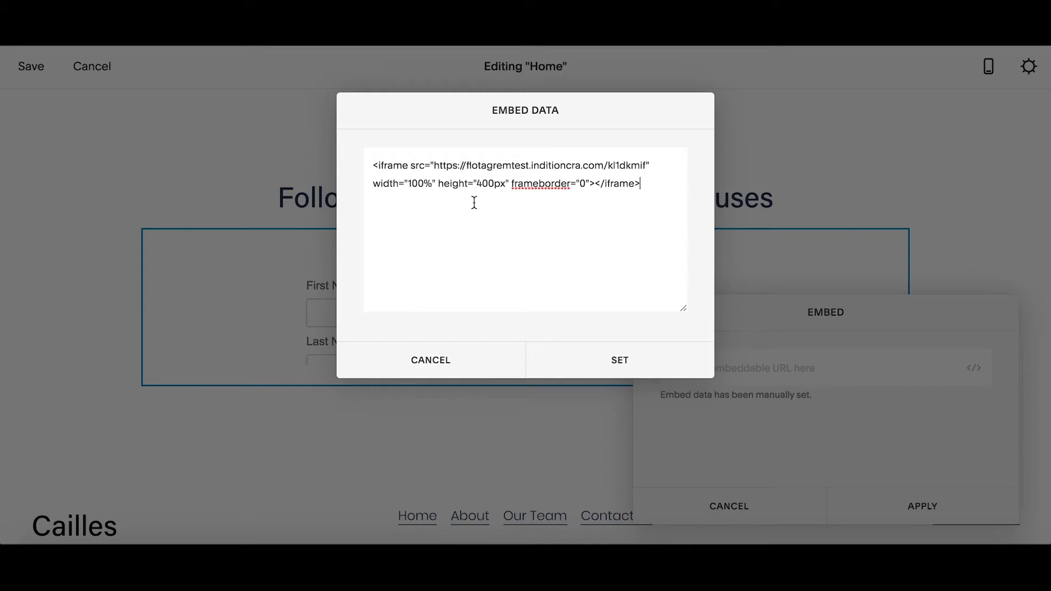
click(619, 358)
click(899, 513)
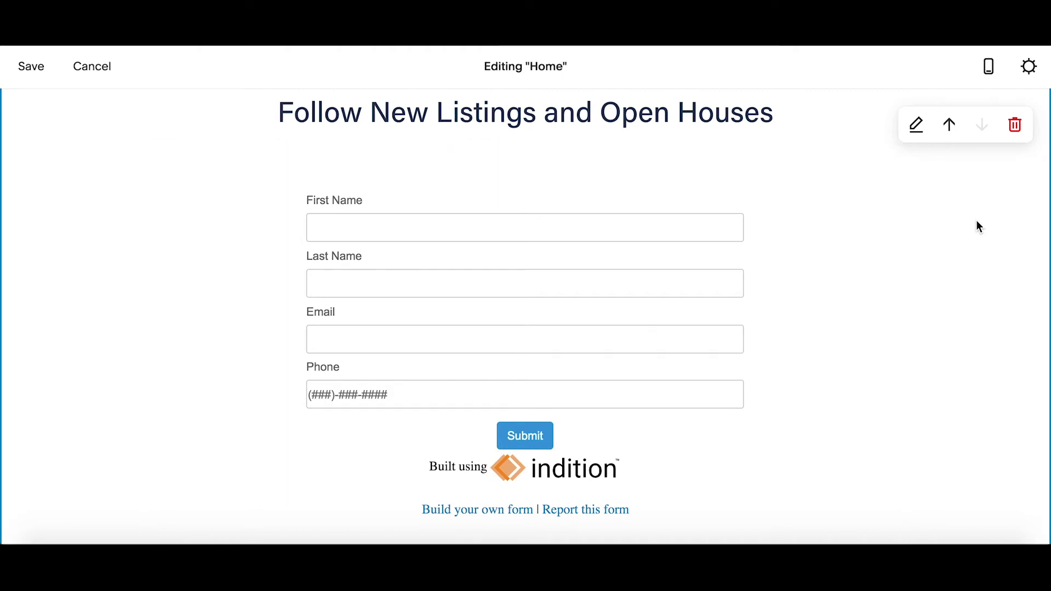
scroll(863, 312, down, 2)
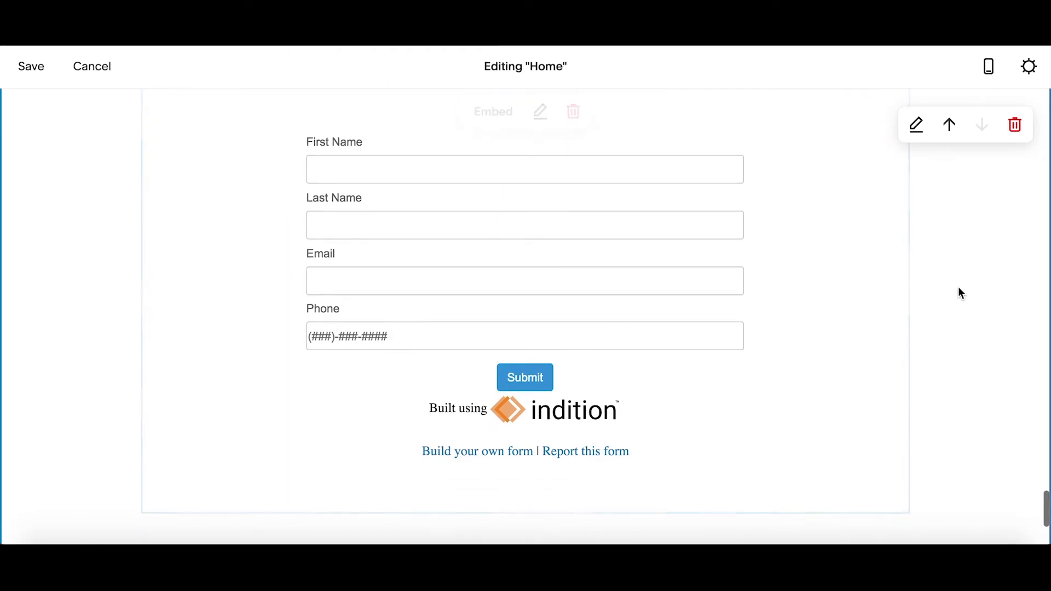
scroll(958, 292, up, 1)
scroll(959, 292, up, 1)
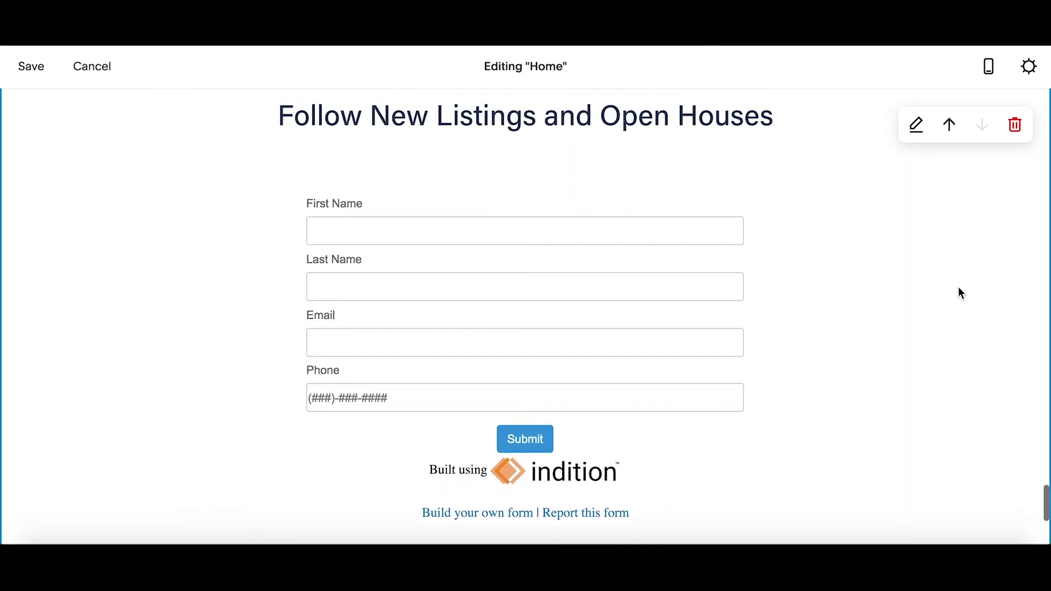
scroll(959, 292, up, 1)
scroll(959, 292, down, 1)
scroll(959, 292, down, 1)
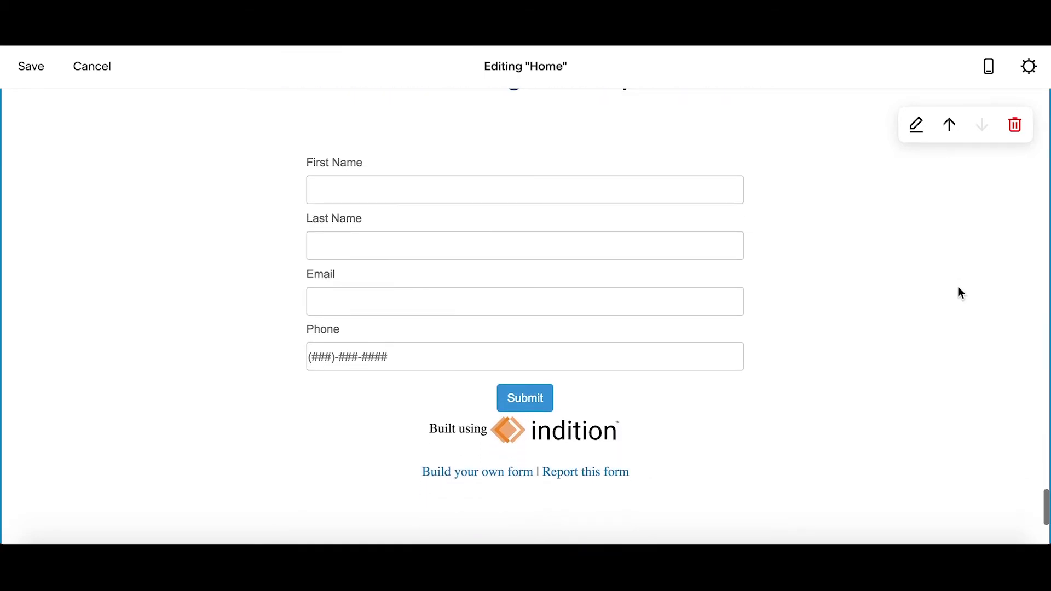
scroll(958, 293, down, 1)
scroll(959, 293, down, 1)
scroll(959, 293, down, 1)
scroll(959, 293, up, 1)
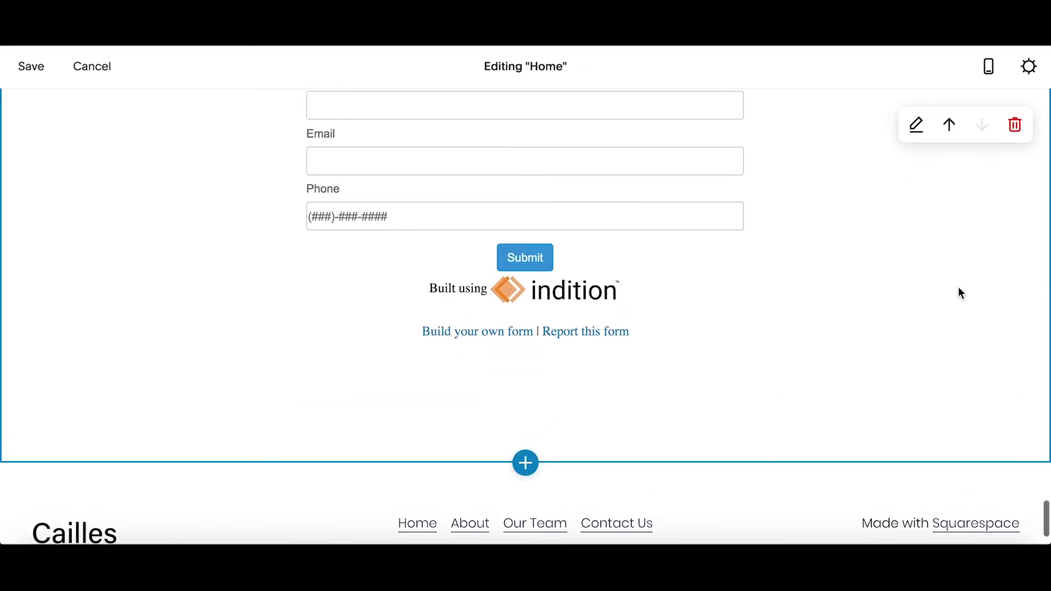
scroll(959, 292, up, 2)
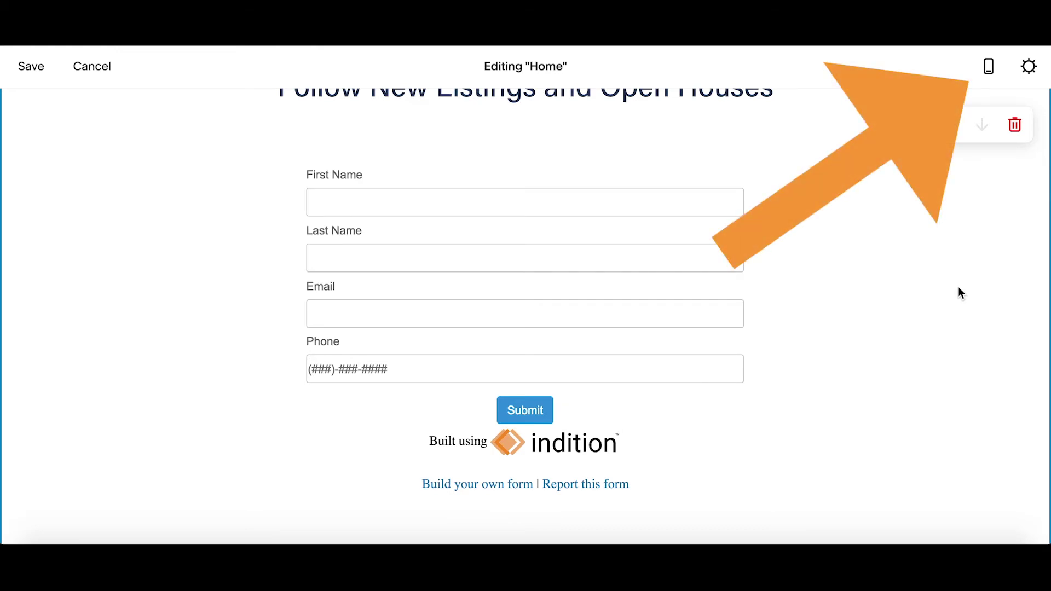
click(989, 71)
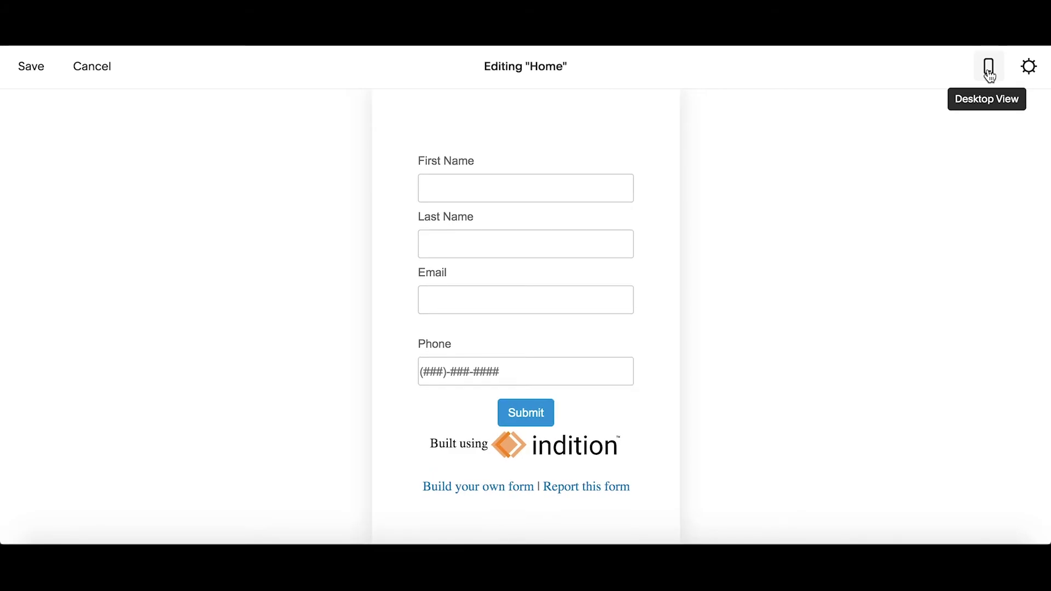
scroll(532, 187, up, 3)
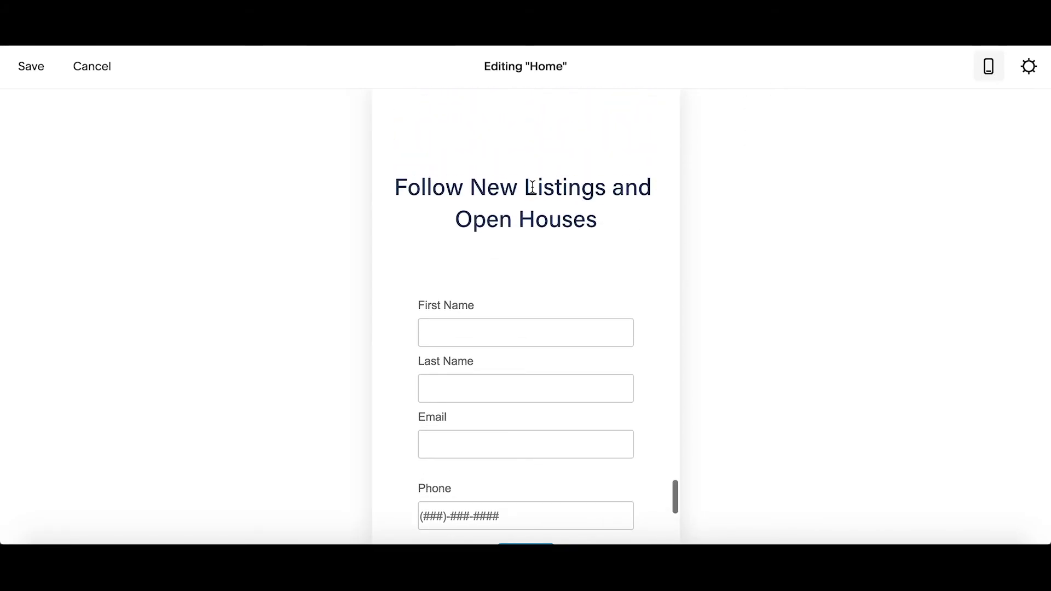
scroll(532, 187, up, 1)
scroll(531, 187, down, 4)
scroll(532, 187, down, 1)
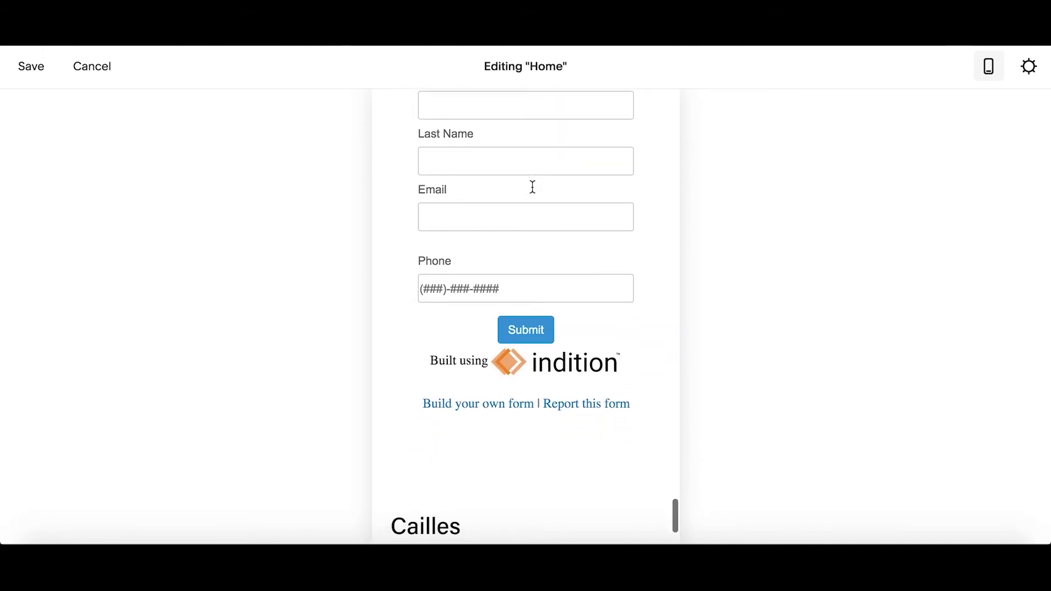
scroll(533, 188, down, 2)
scroll(532, 188, up, 1)
scroll(532, 187, up, 4)
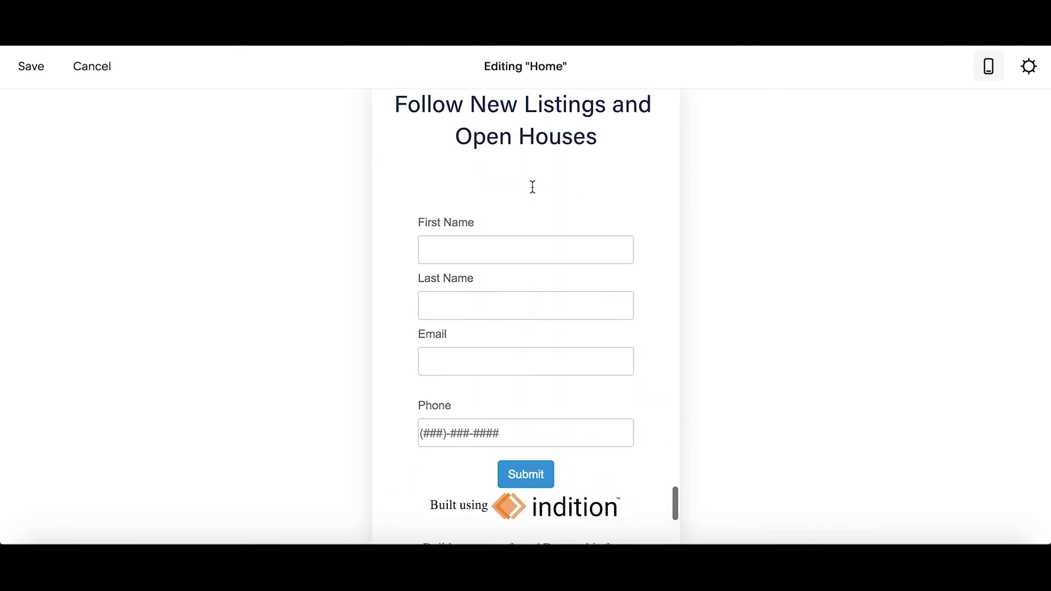
scroll(532, 188, down, 2)
click(522, 156)
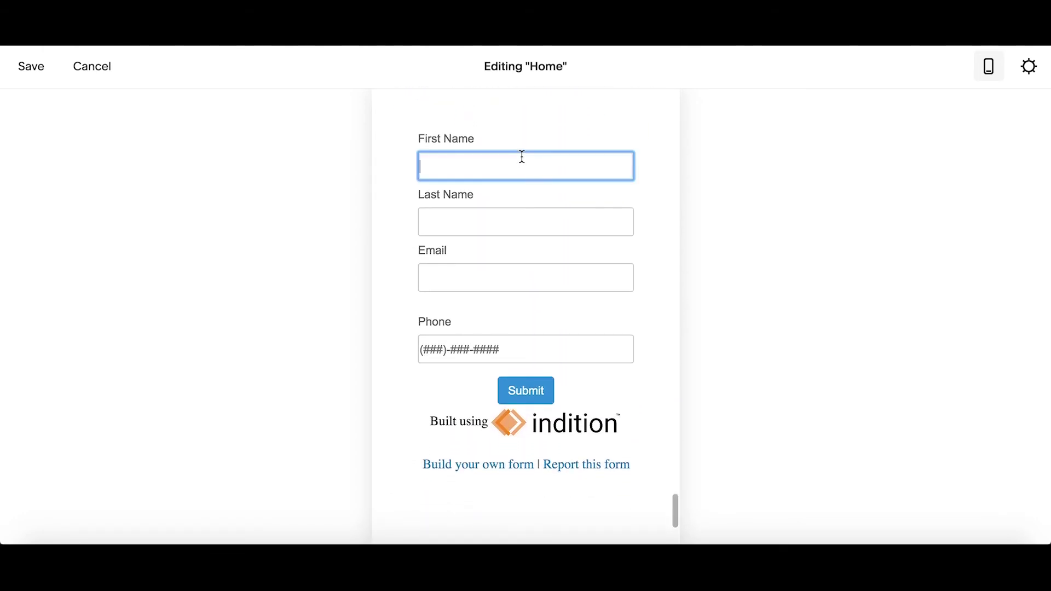
text(JOh)
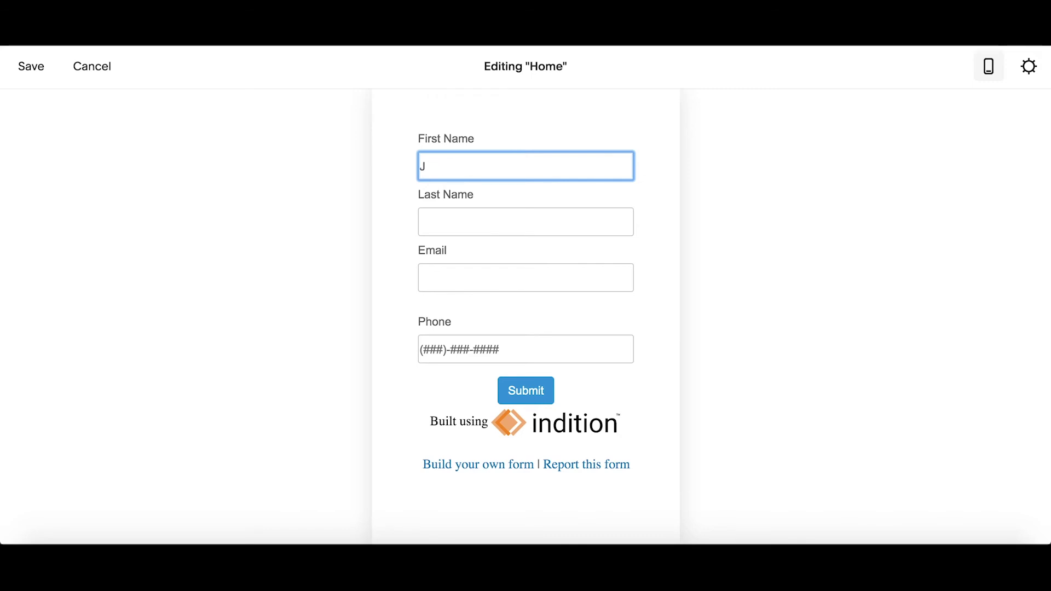
key(Tab)
text(Sno)
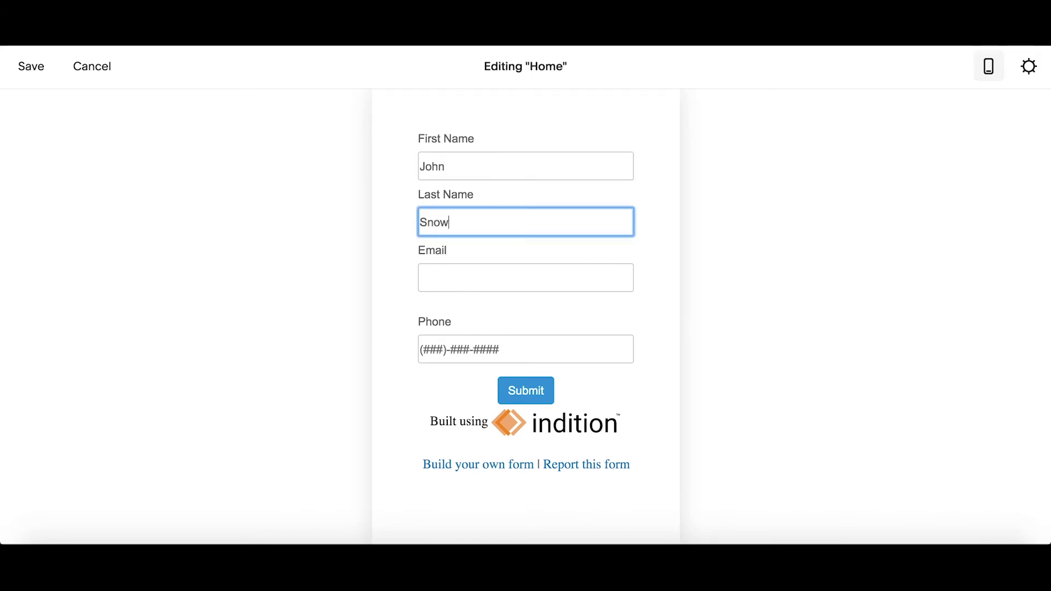
key(Tab)
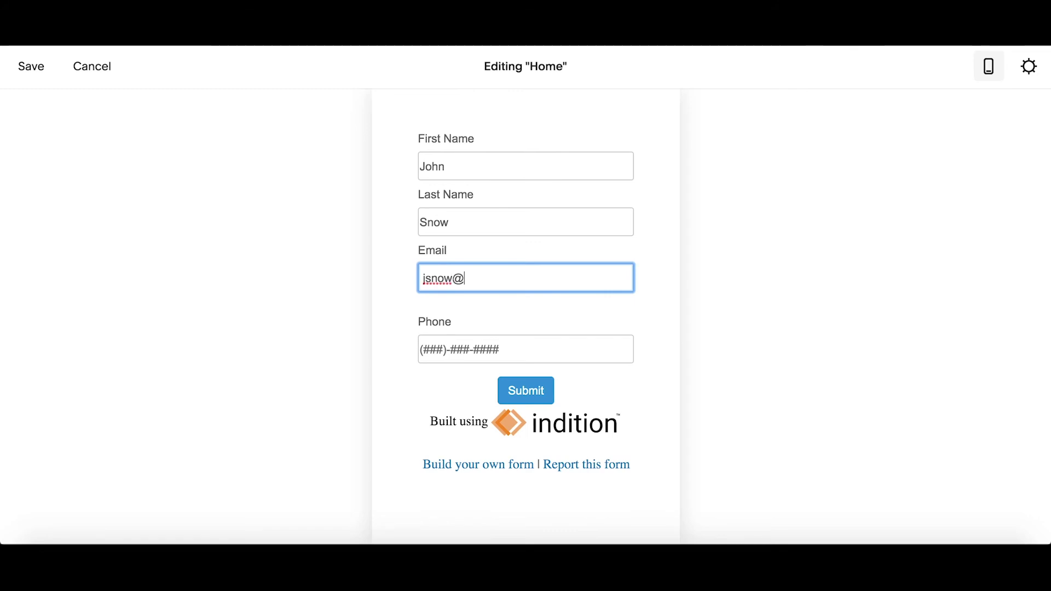
key(Tab)
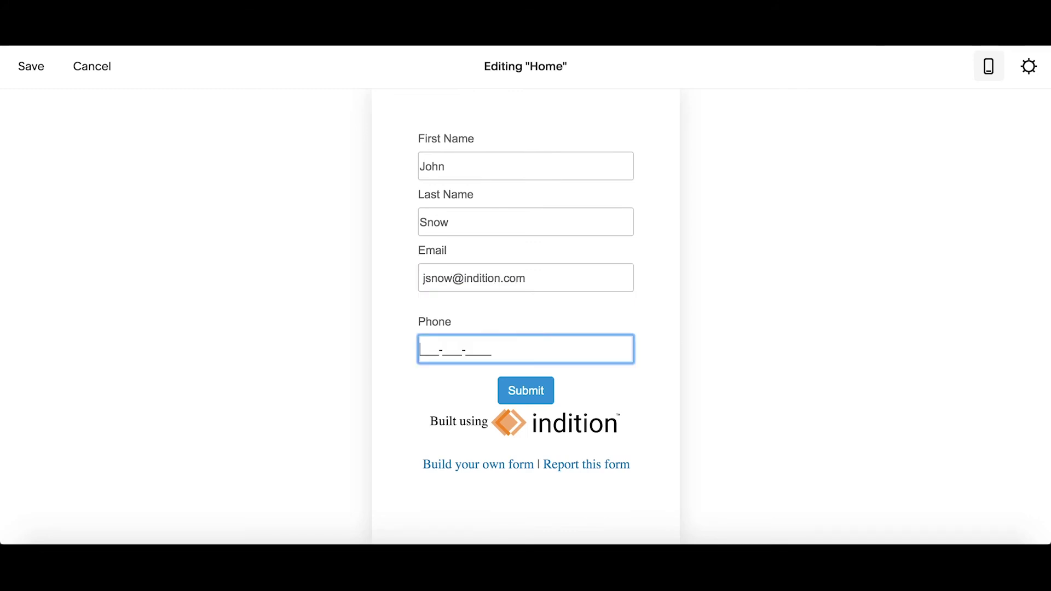
text(555-5)
text(55-5555)
click(653, 299)
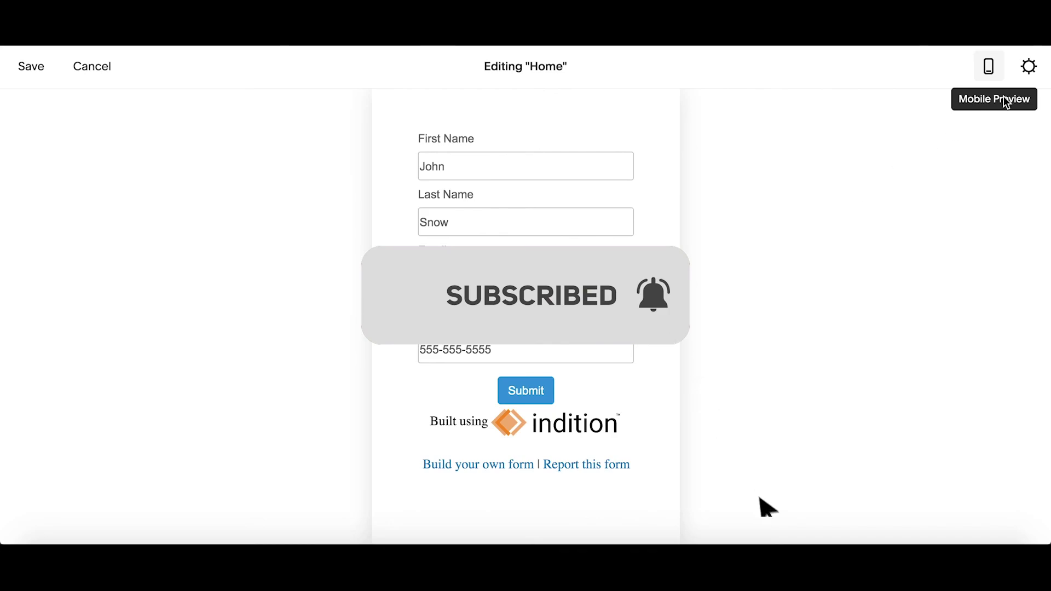
click(989, 69)
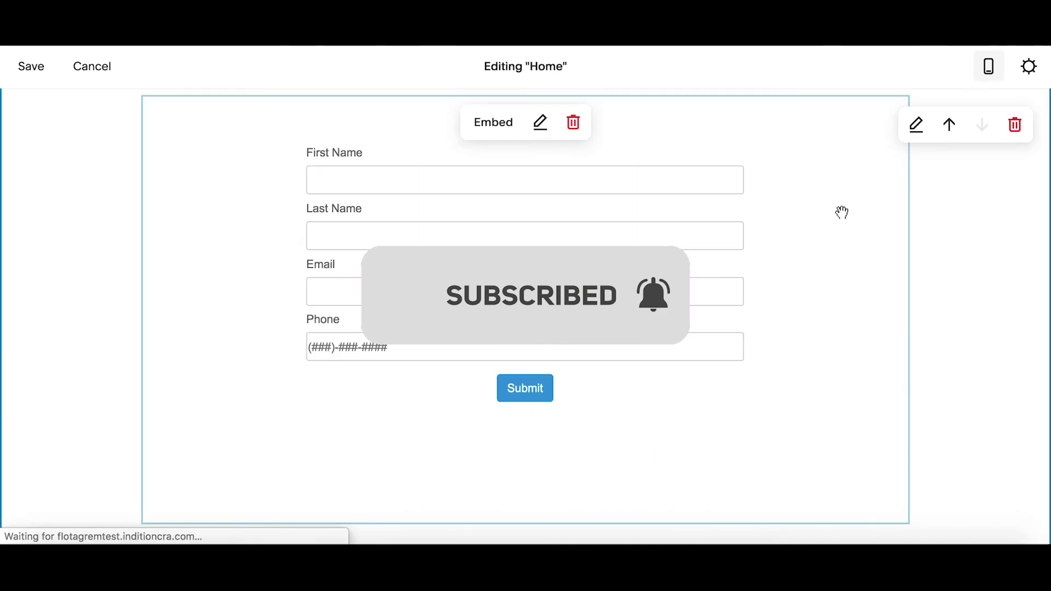